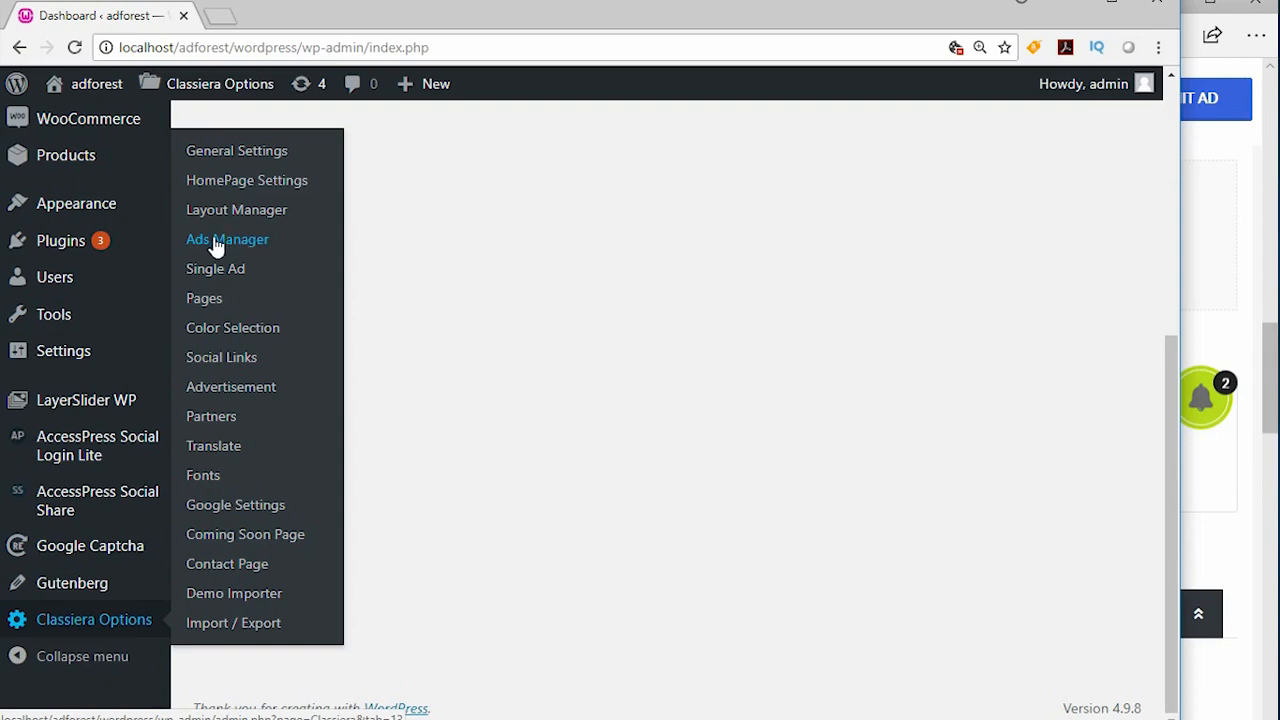
- Open the Regulars Ads section under Ads Manager in the Classiera theme options
click(230, 243)
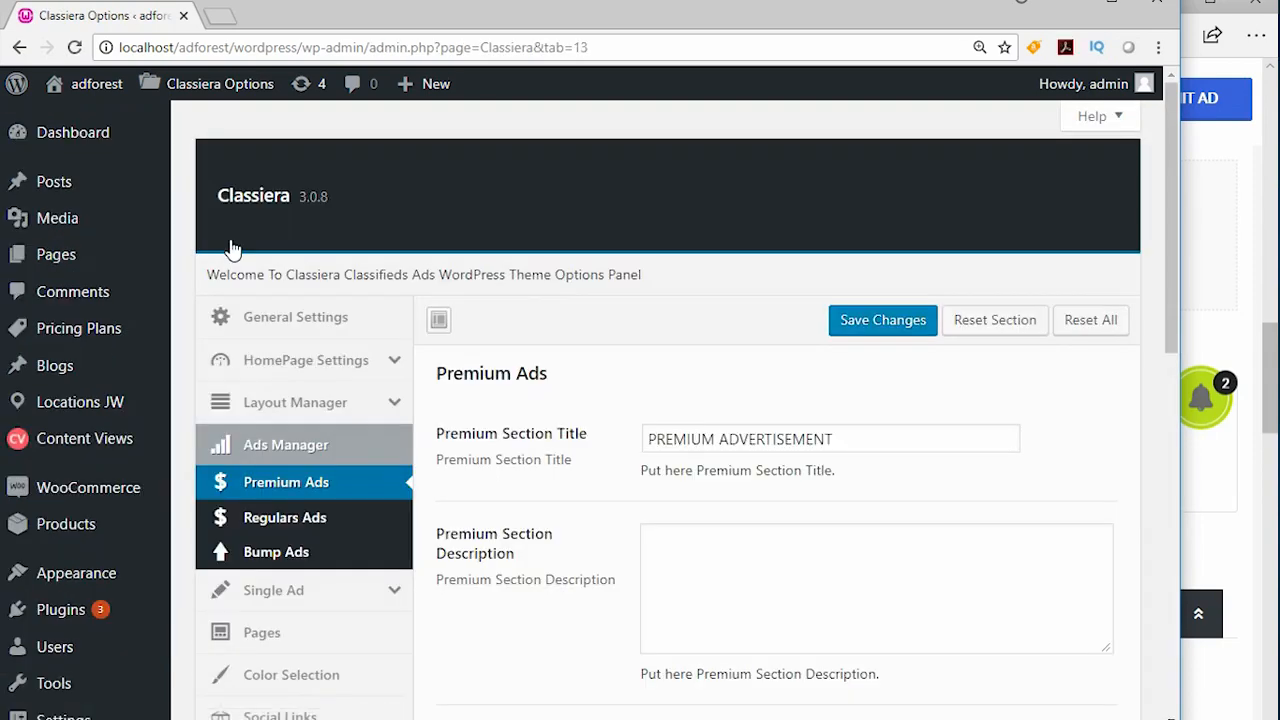
click(309, 519)
scroll(733, 455, down, 2)
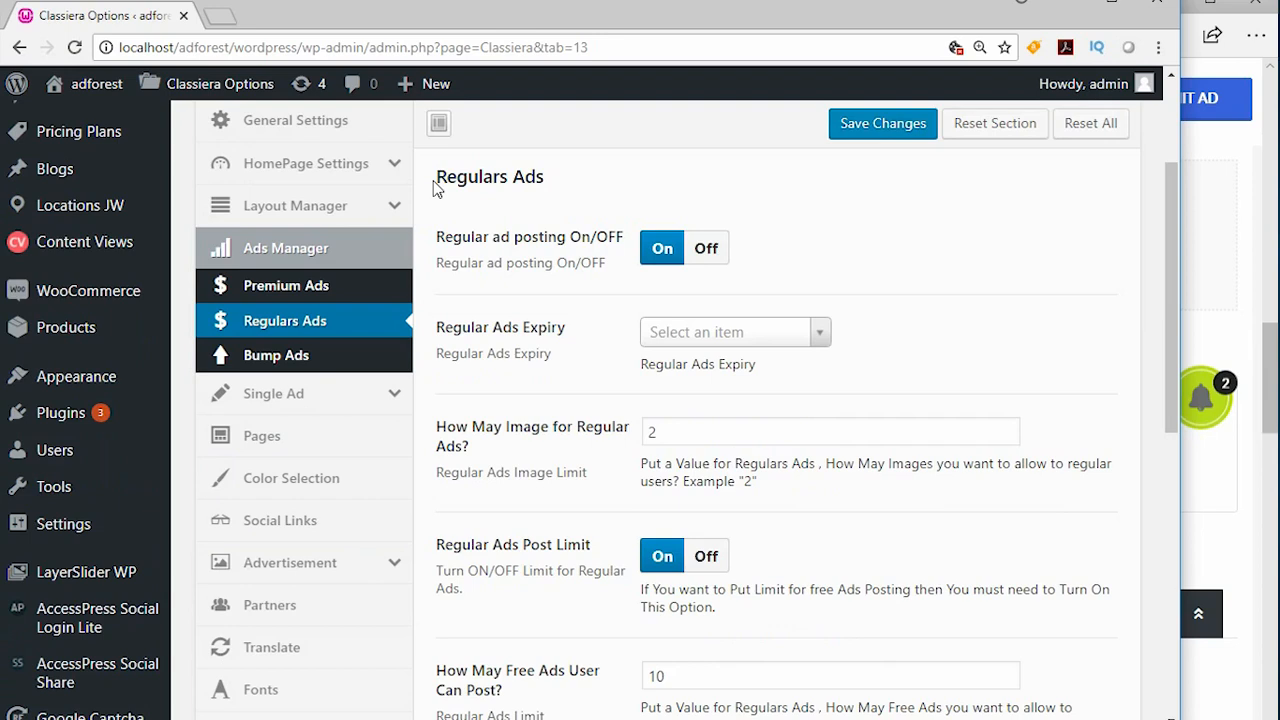
drag(437, 190, 561, 195)
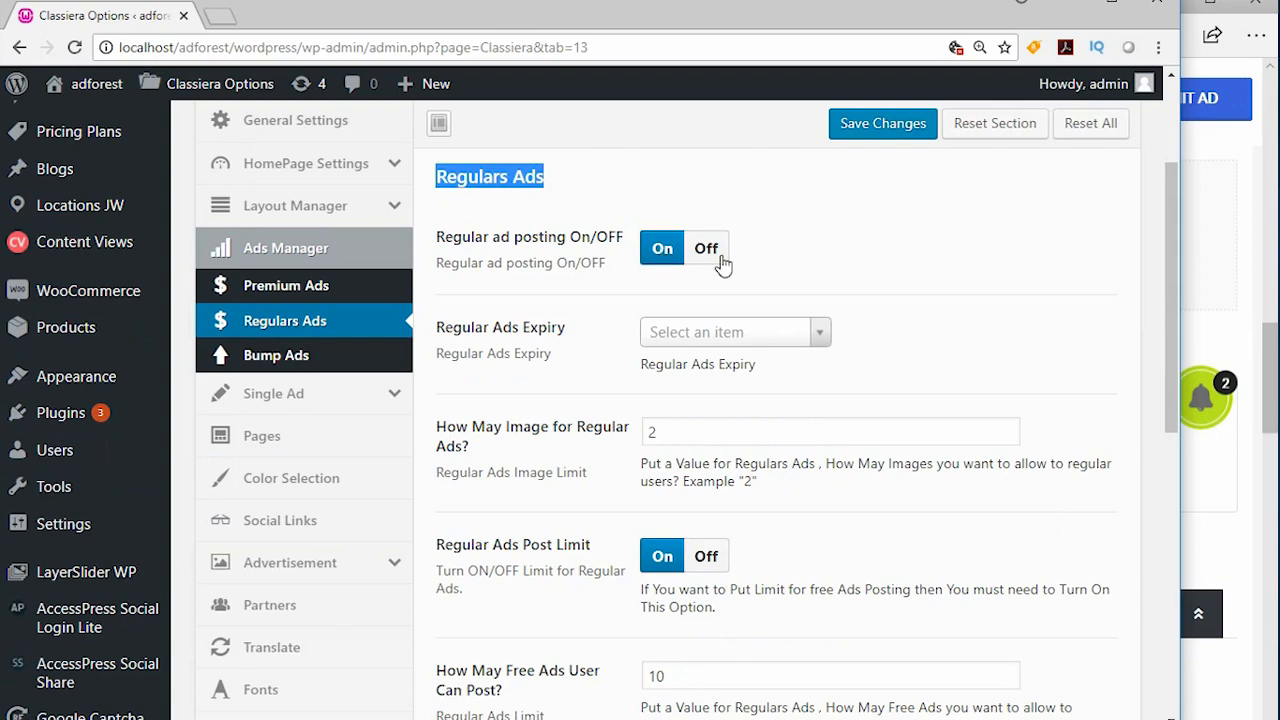
- Examine the Regular option under Select Ad Post Type on the site's Submit Ad page, and return to the theme options
click(1271, 344)
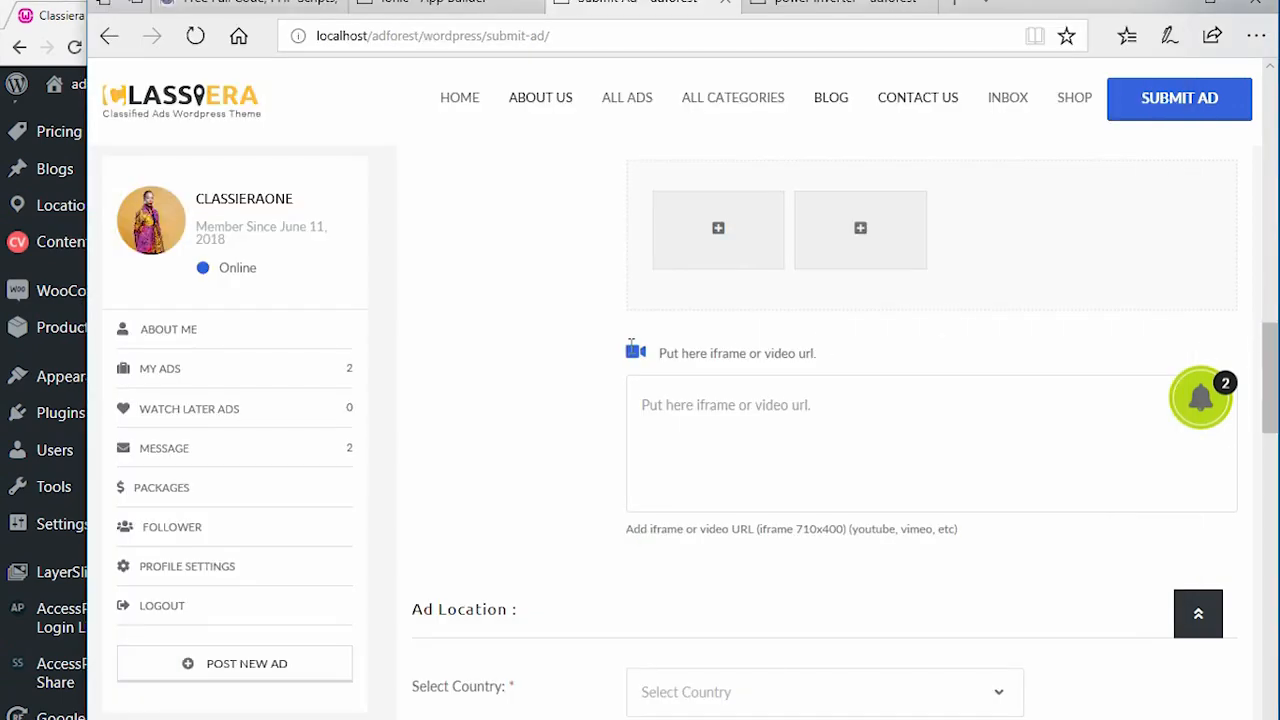
scroll(551, 335, down, 15)
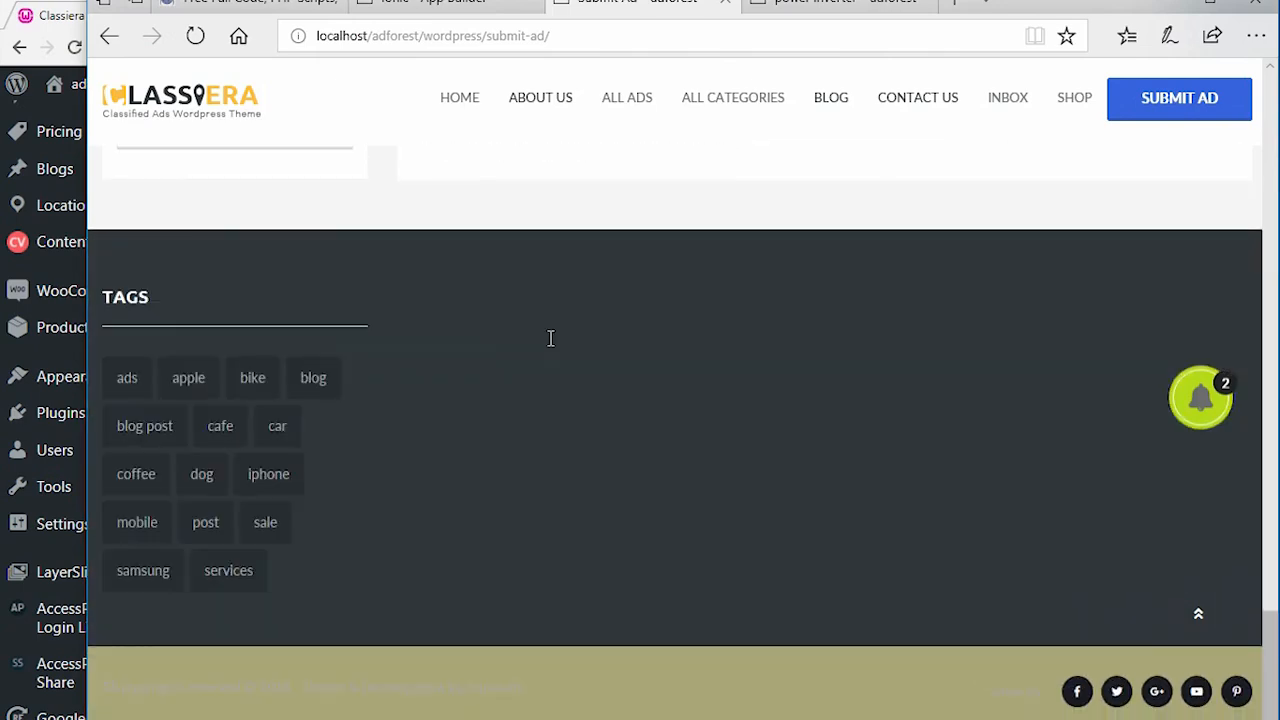
scroll(551, 338, up, 8)
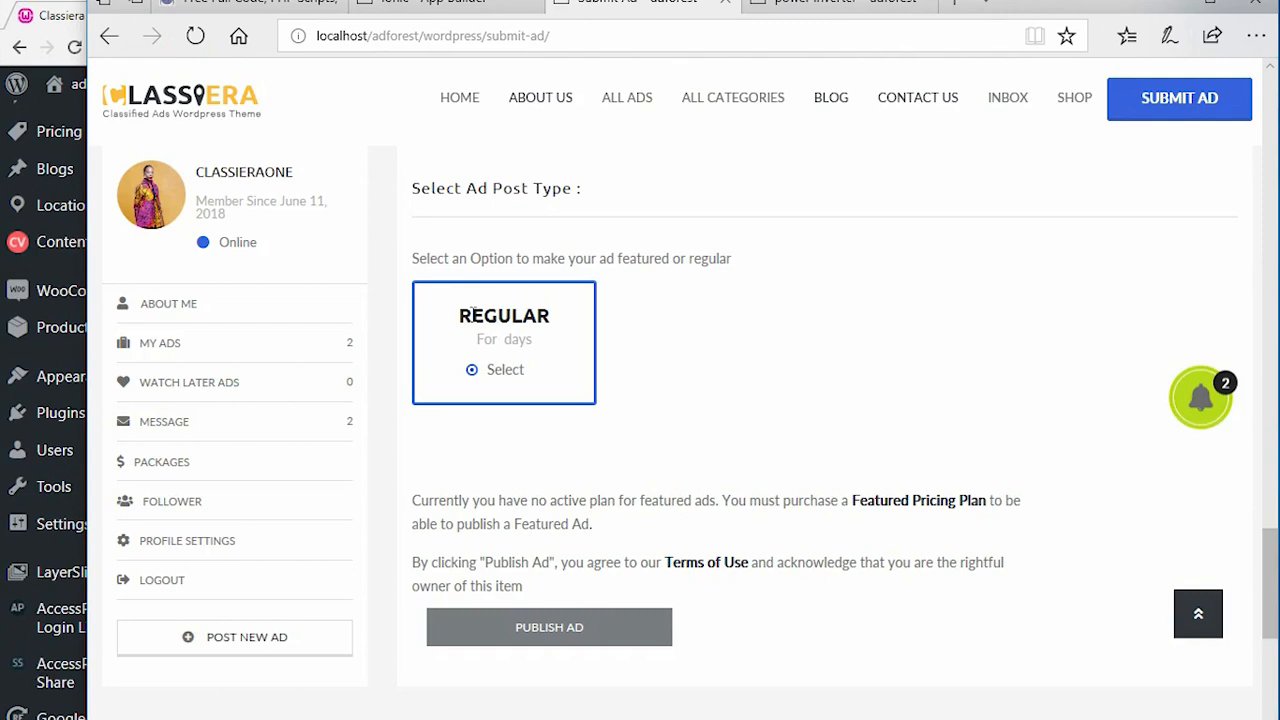
drag(473, 314, 555, 316)
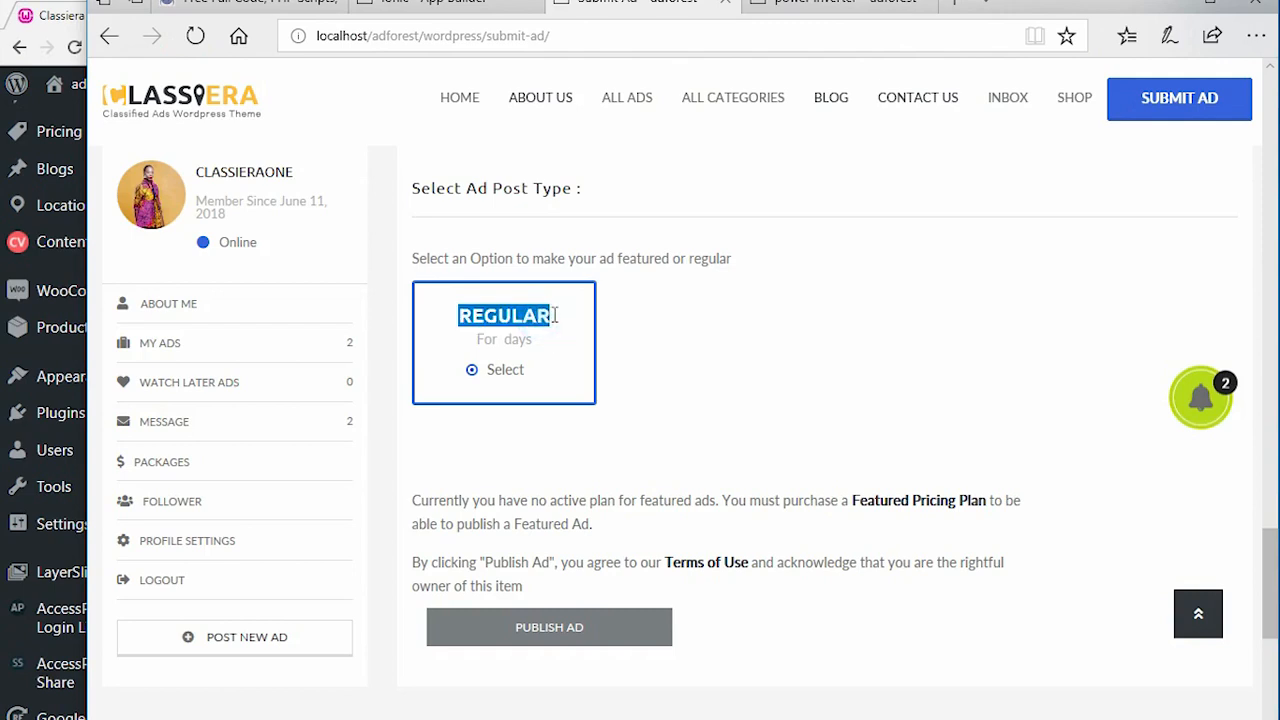
key(alt+Tab)
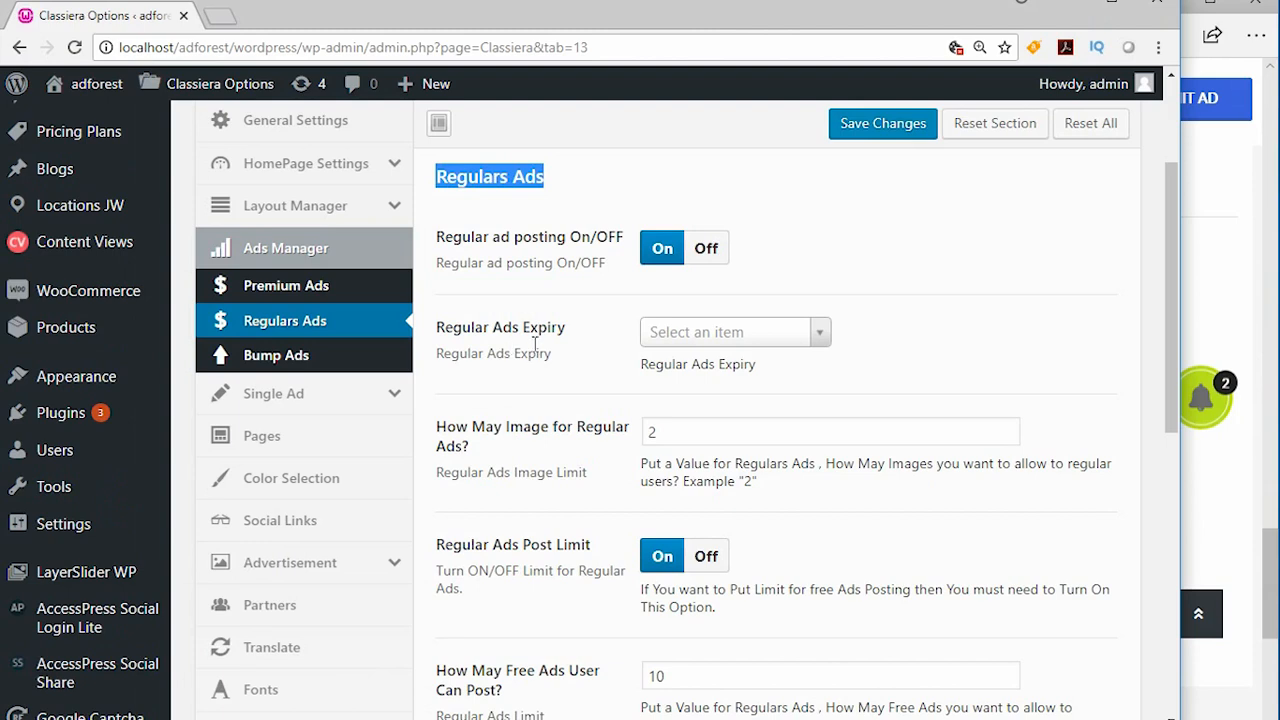
- Open the list of durations for the Regular Ads Expiry setting
drag(436, 328, 567, 325)
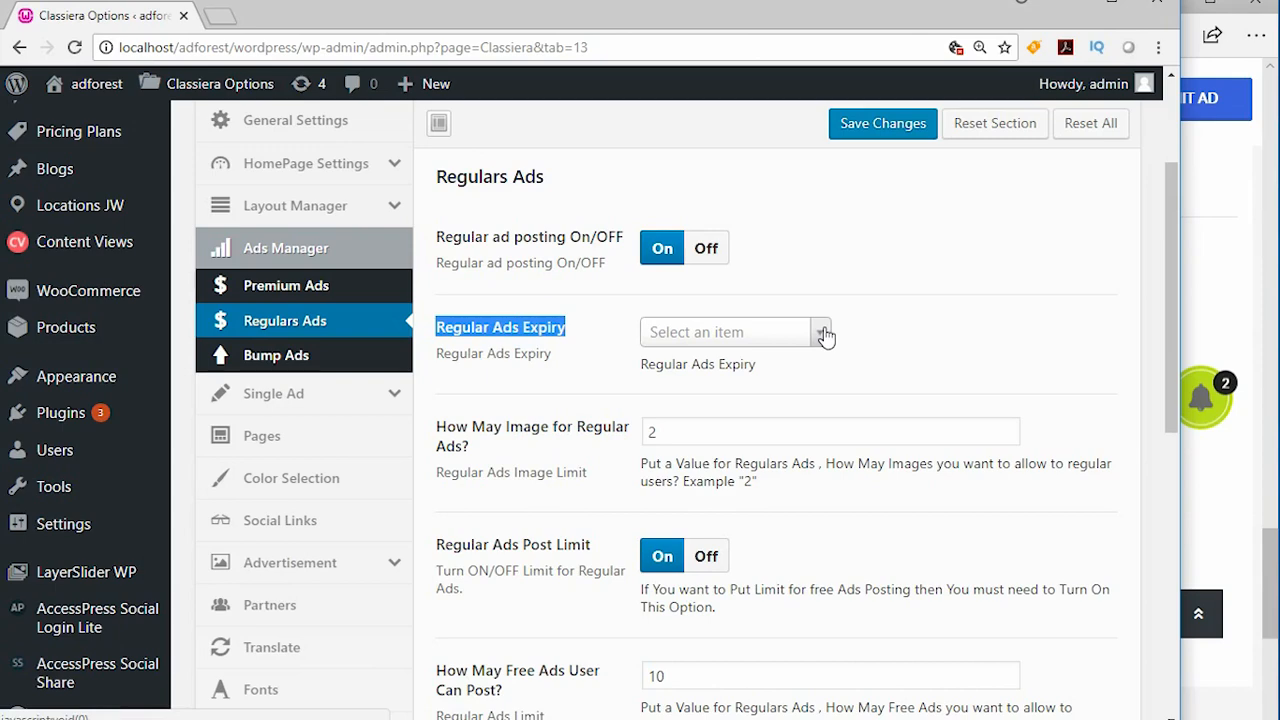
click(824, 335)
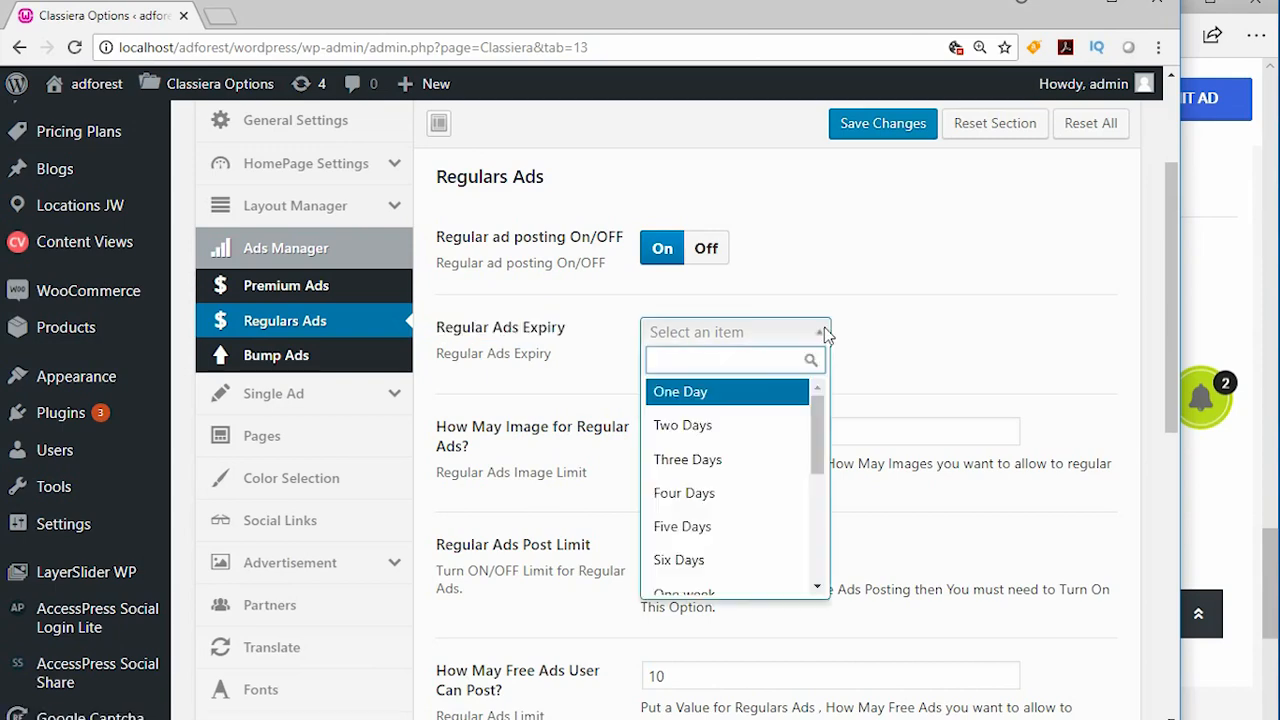
- In the admin Posts list, move the HOKEYKEY FASHION DESIGNER LAGOS STATE post to the trash and show the trashed posts
scroll(135, 330, up, 1)
scroll(135, 330, up, 3)
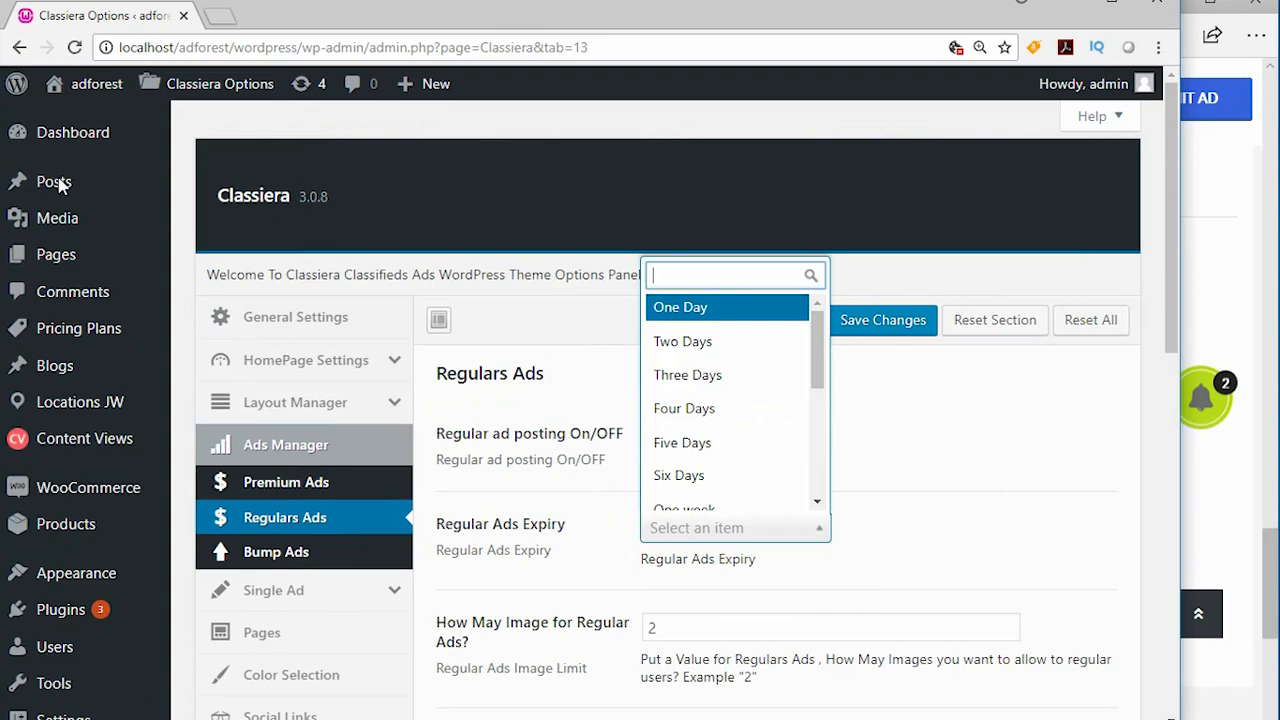
click(55, 182)
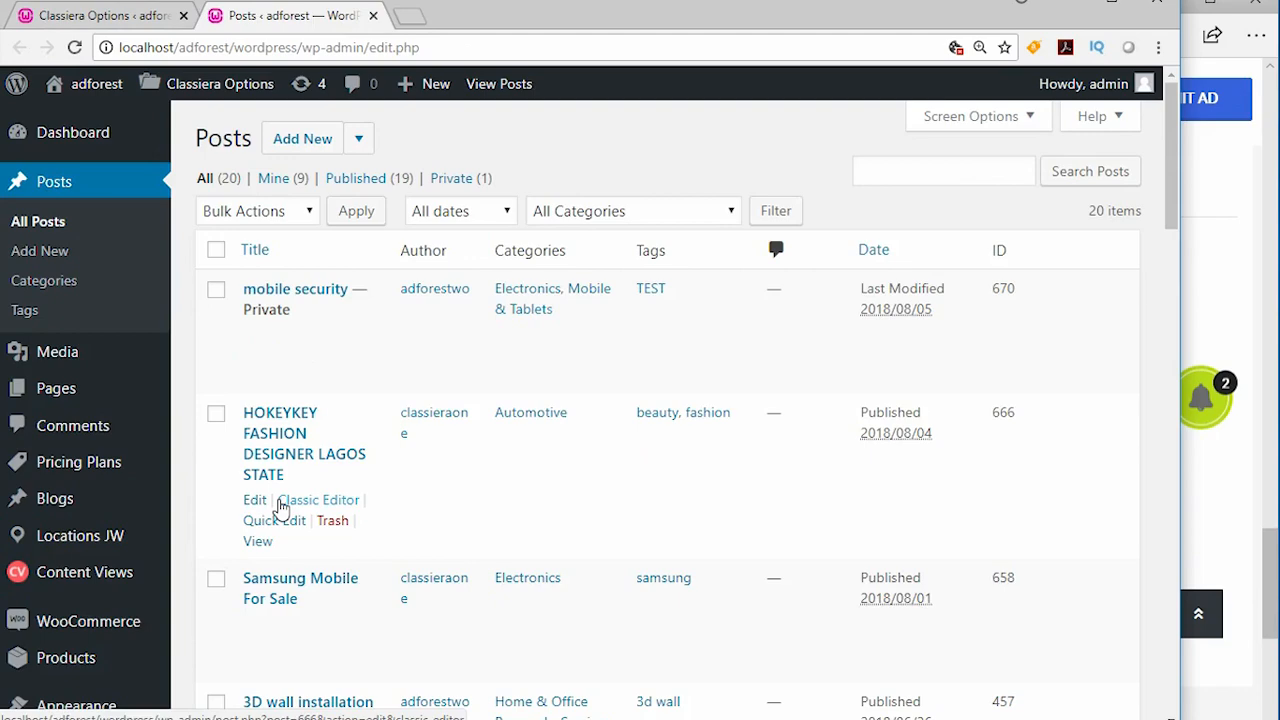
scroll(432, 430, down, 1)
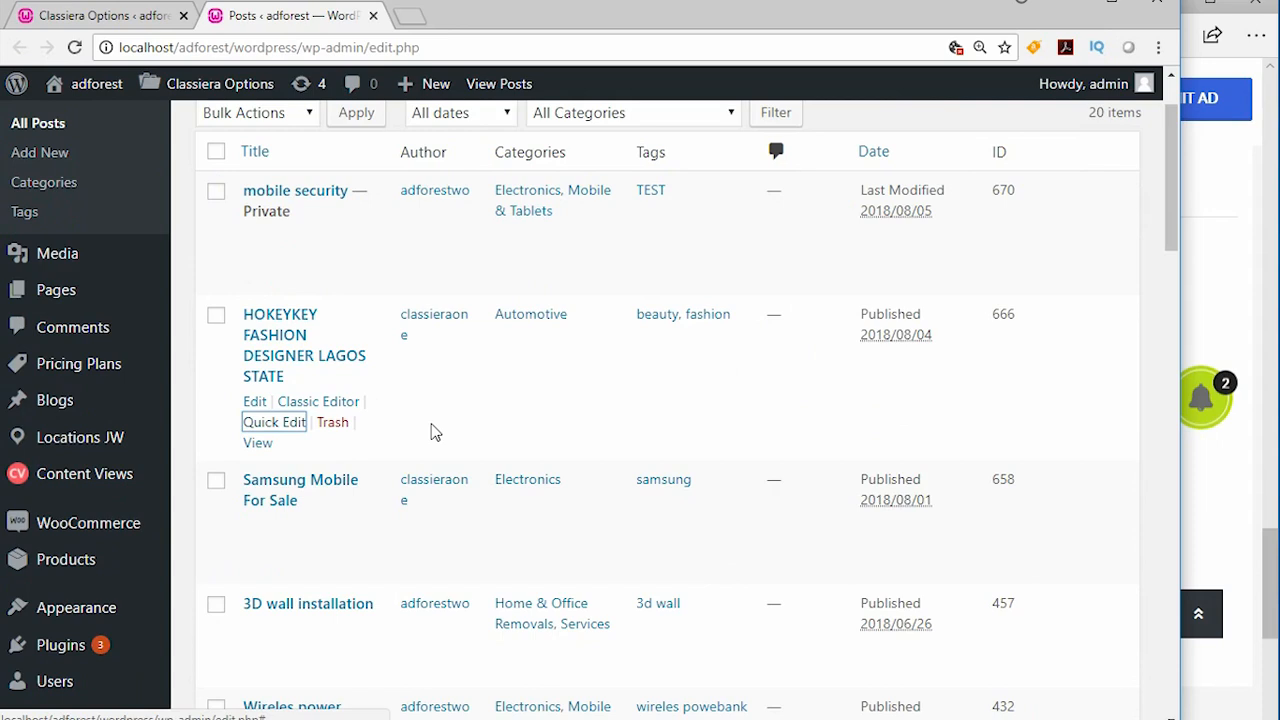
click(432, 430)
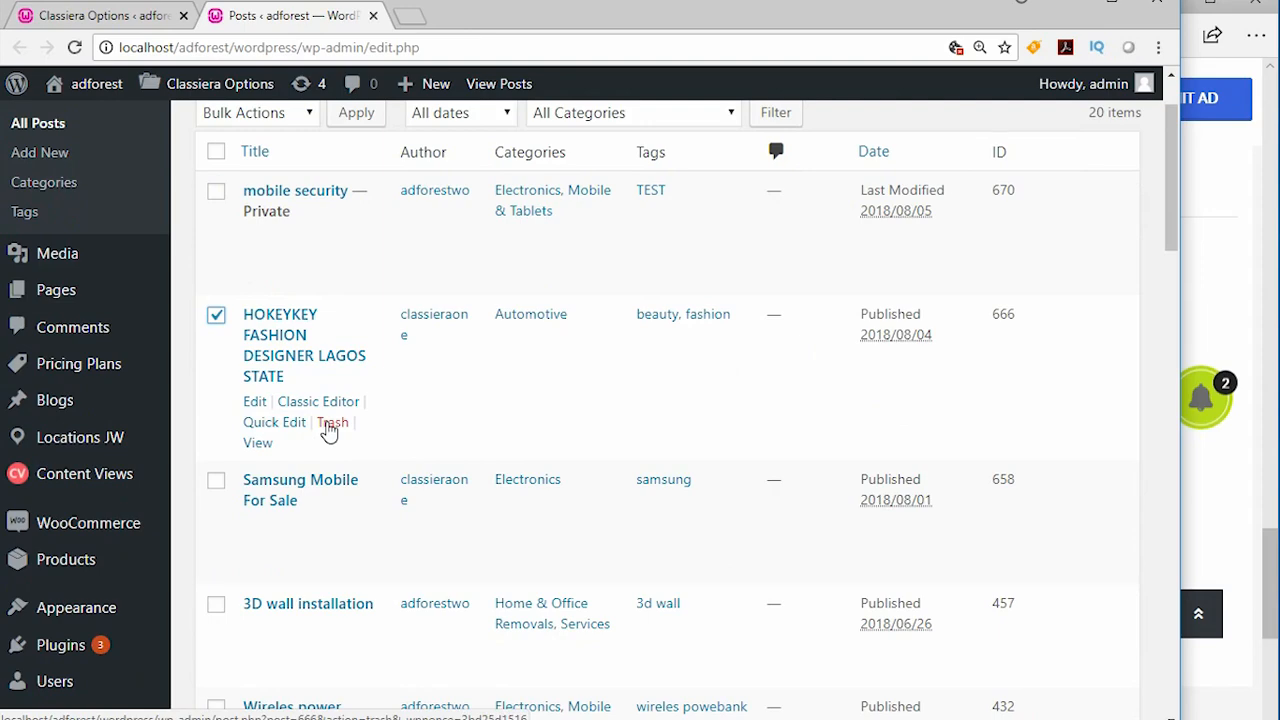
click(330, 428)
scroll(330, 428, up, 1)
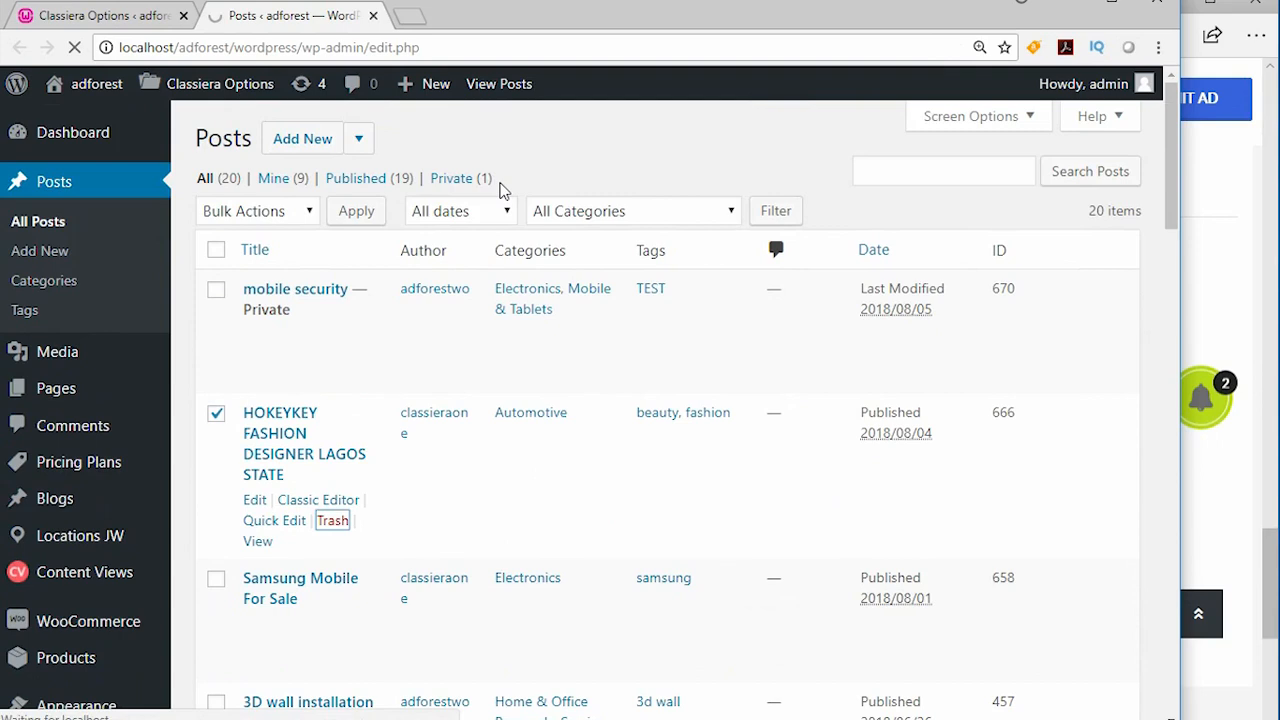
click(530, 180)
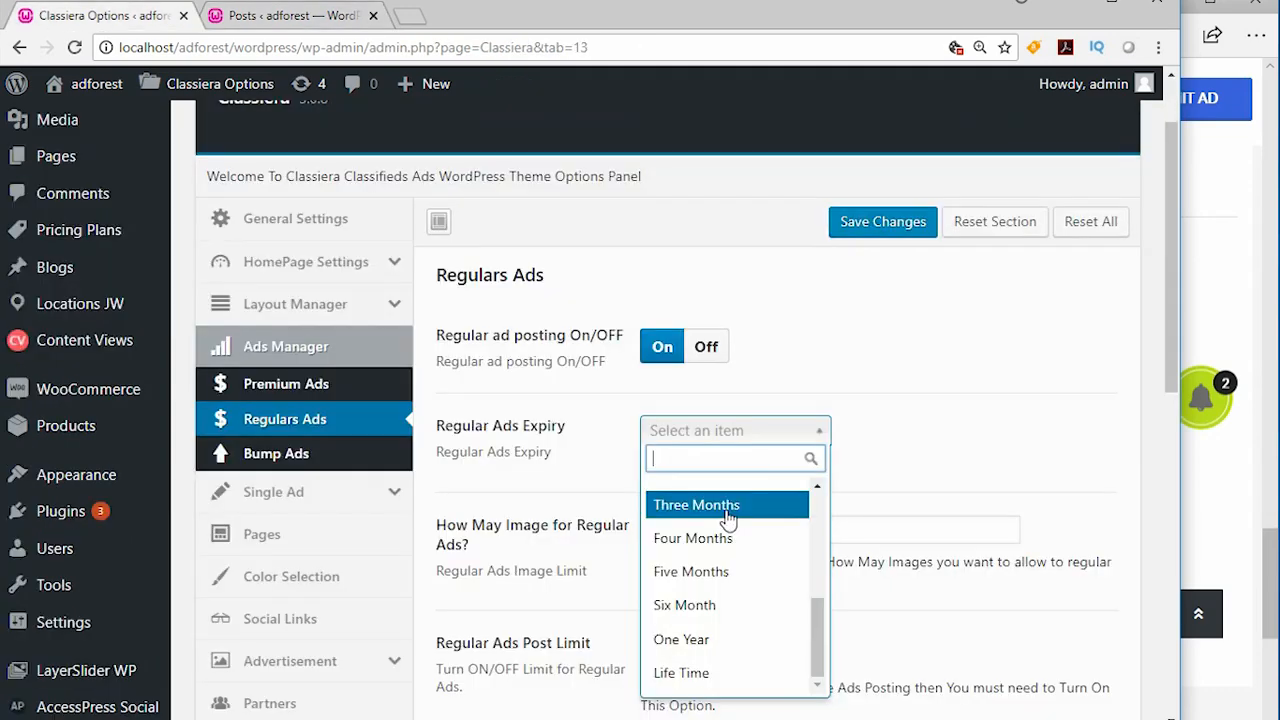
- Set the Regular Ads Expiry to Five Months and glance at the trashed posts for comparison
click(729, 568)
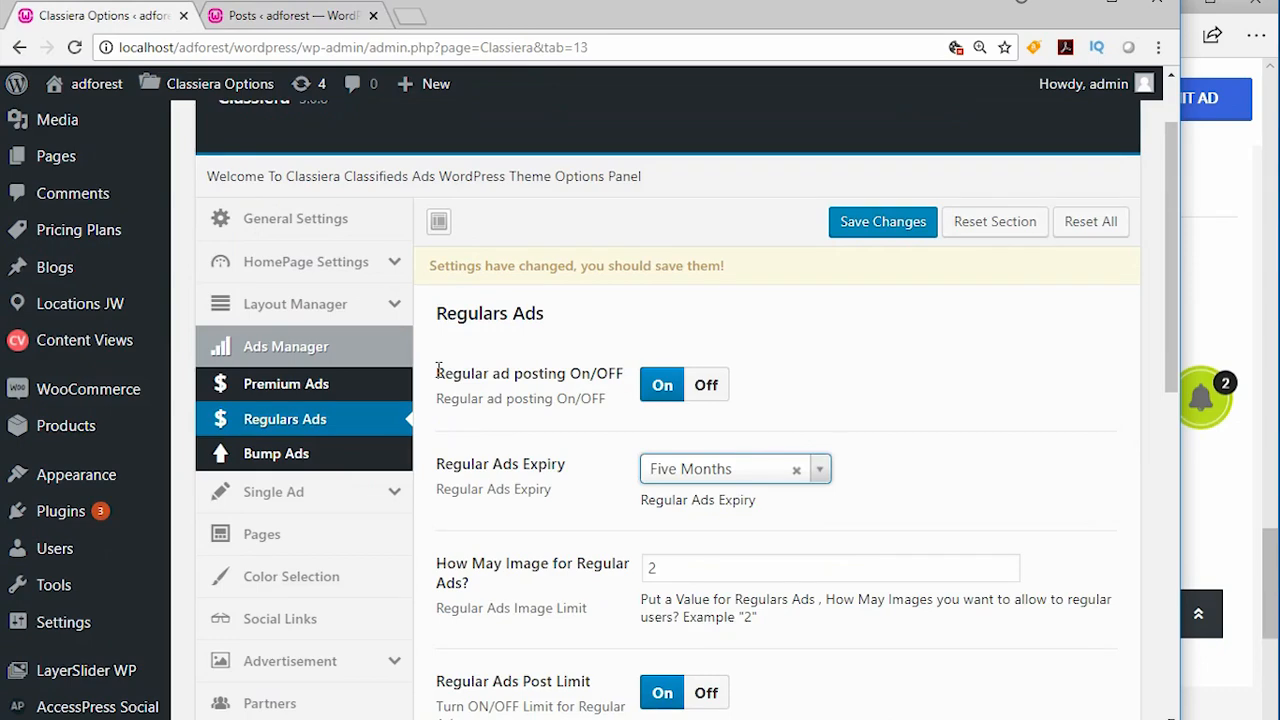
key(ctrl+Tab)
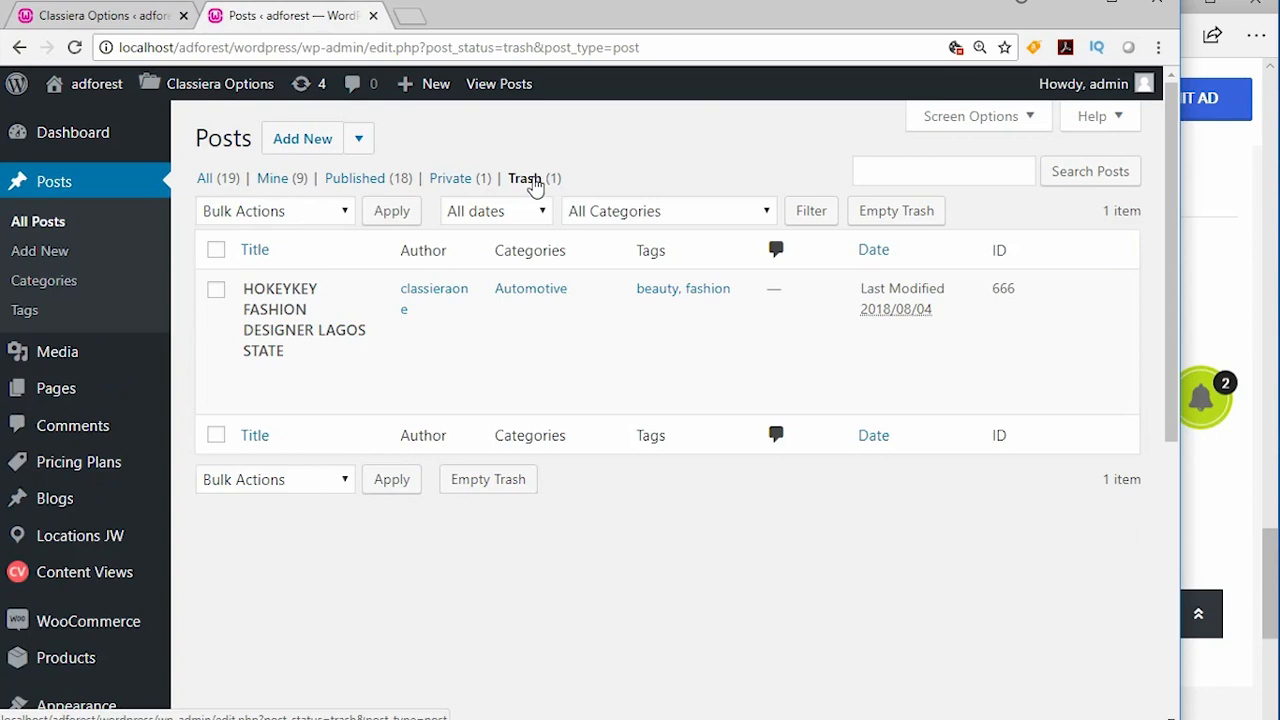
key(ctrl+Tab)
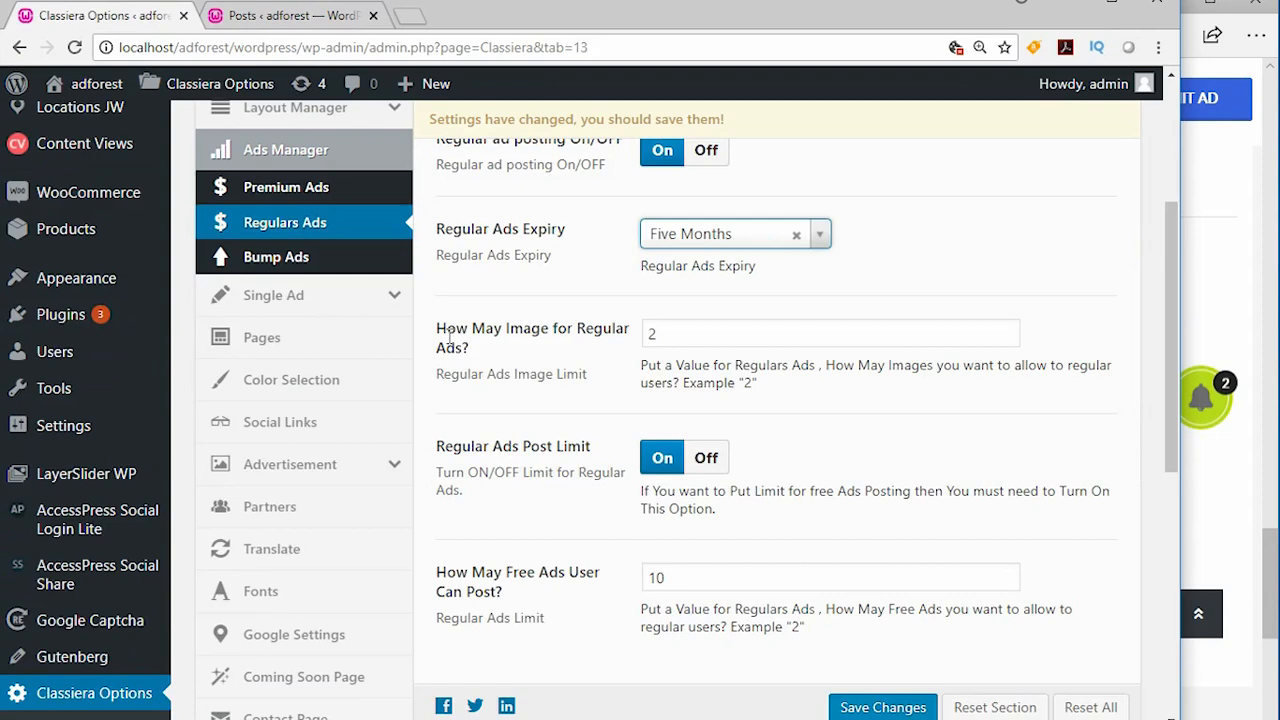
- Look over the Submit Ad form on the site, including its image upload slots for regular ads
drag(1269, 558, 1257, 366)
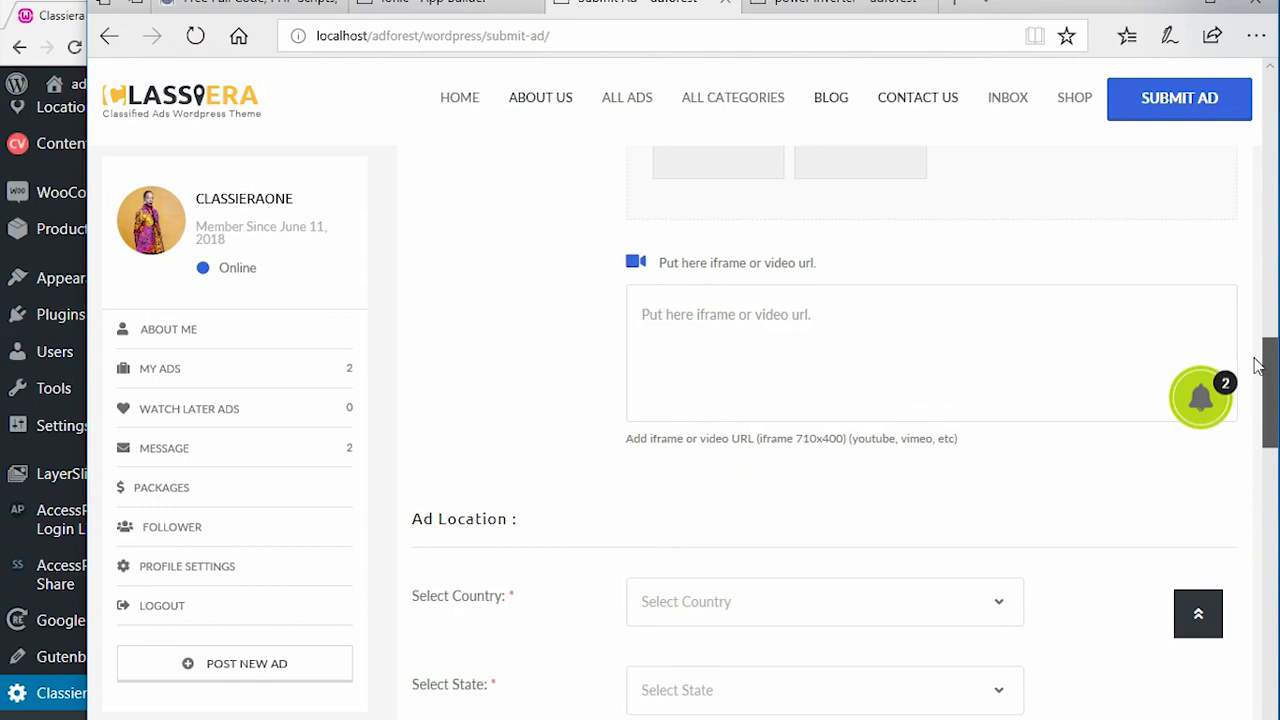
drag(1257, 366, 1254, 108)
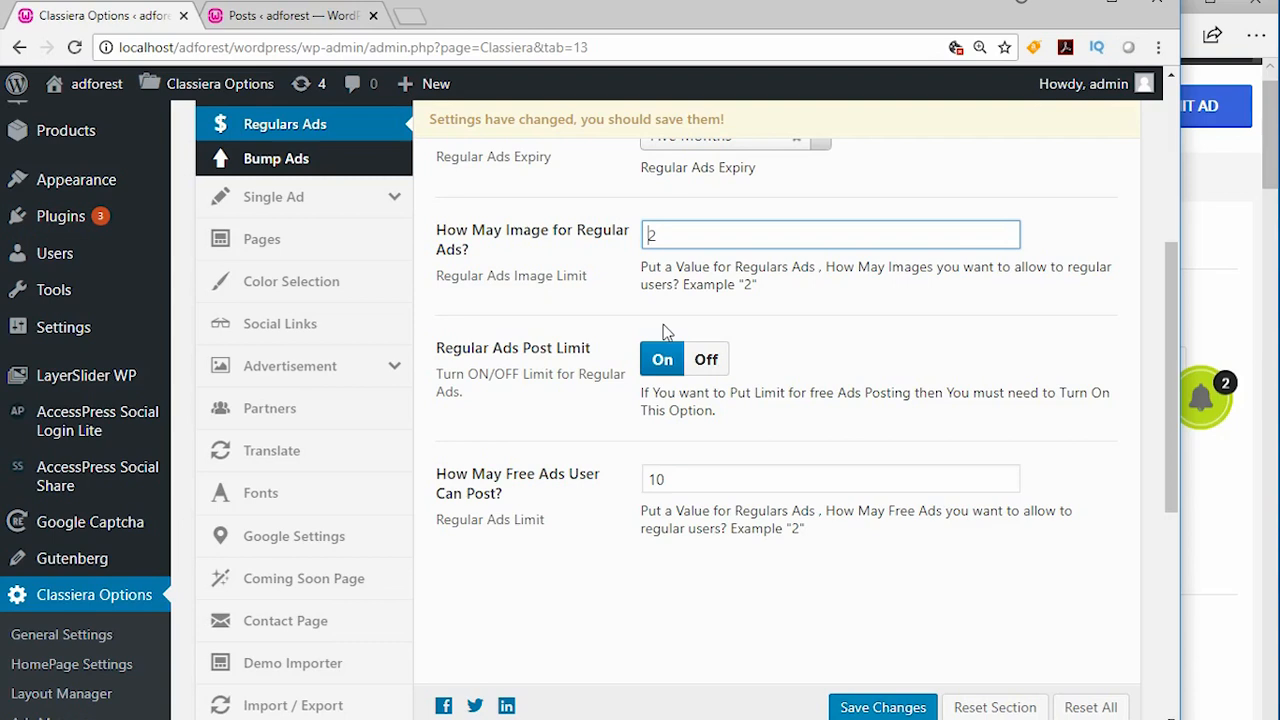
- Switch the Regular Ads Post Limit off and back on, and highlight the number of free ads a user can post
click(707, 362)
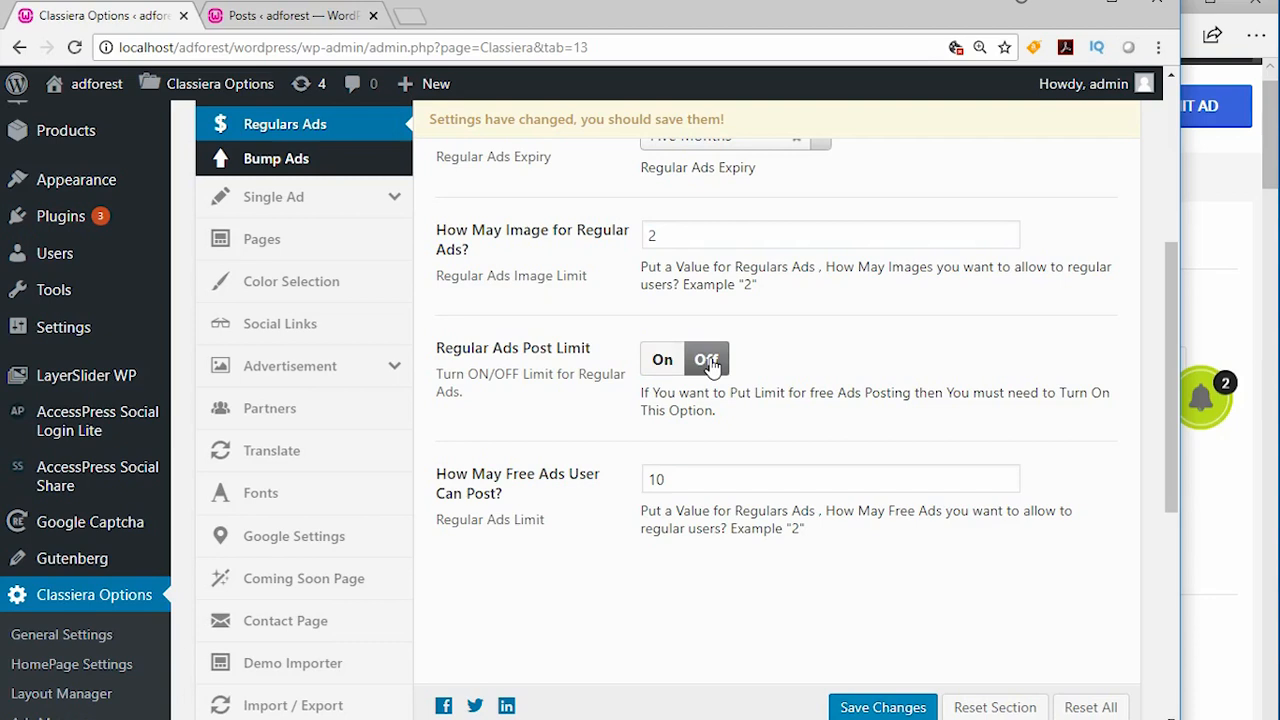
click(659, 364)
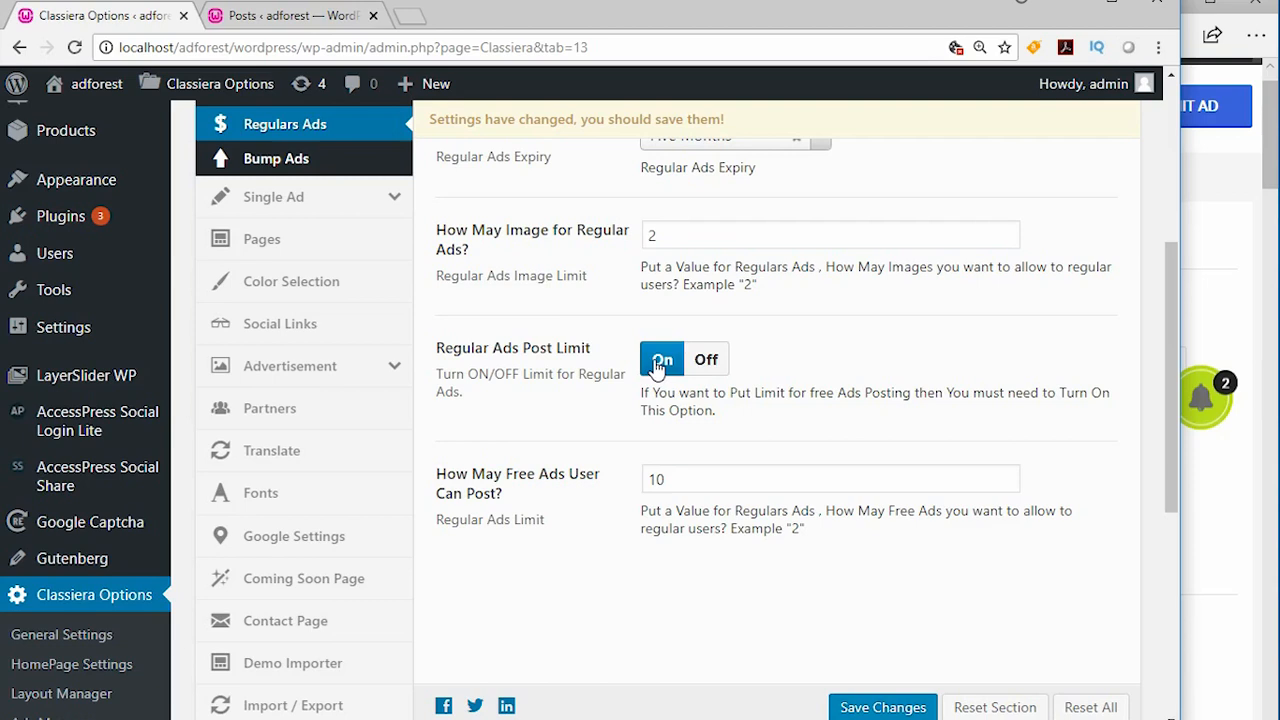
click(680, 484)
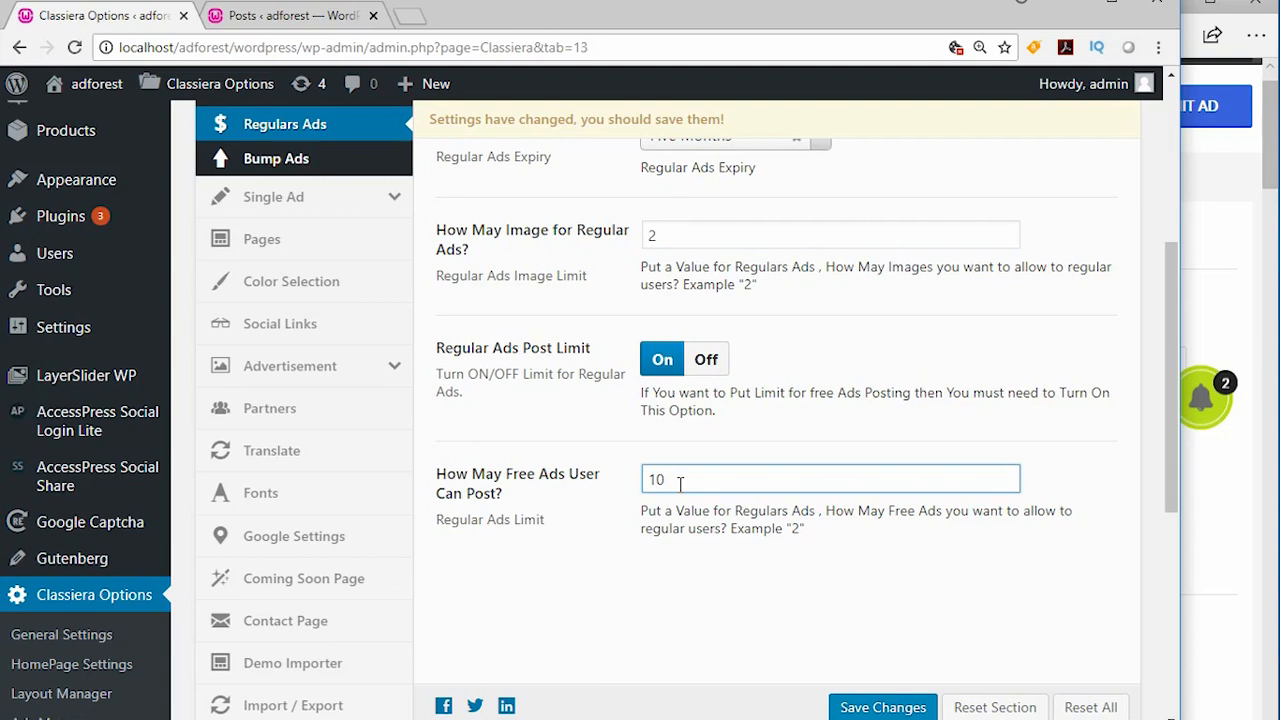
drag(680, 483, 647, 480)
click(675, 480)
- Save the Regulars Ads settings and look over the saved options
scroll(675, 480, down, 5)
scroll(694, 406, up, 4)
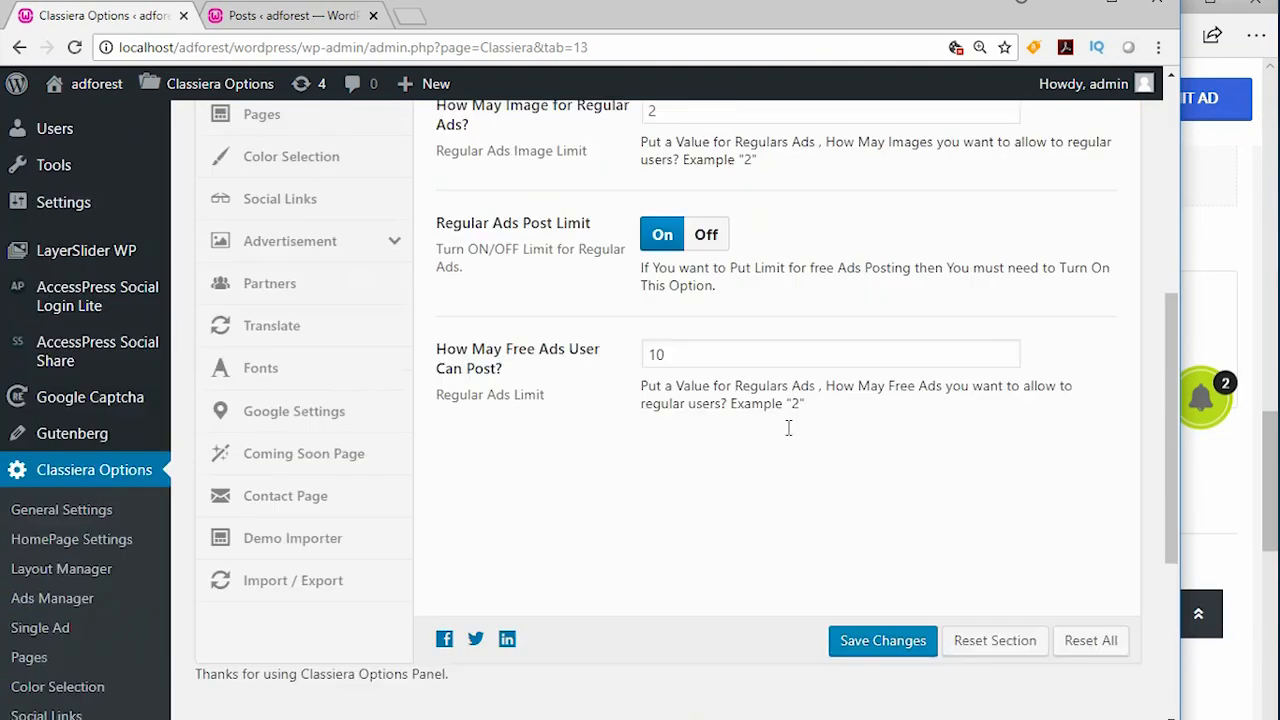
click(880, 668)
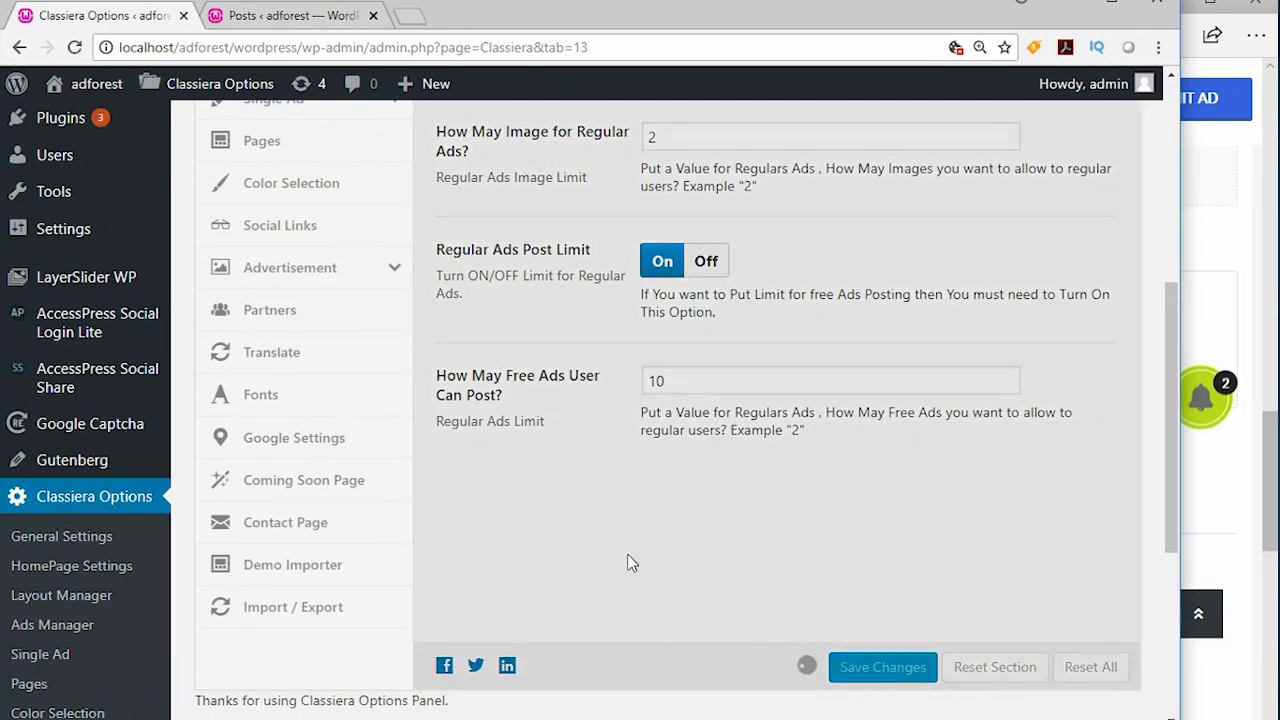
scroll(626, 560, up, 1)
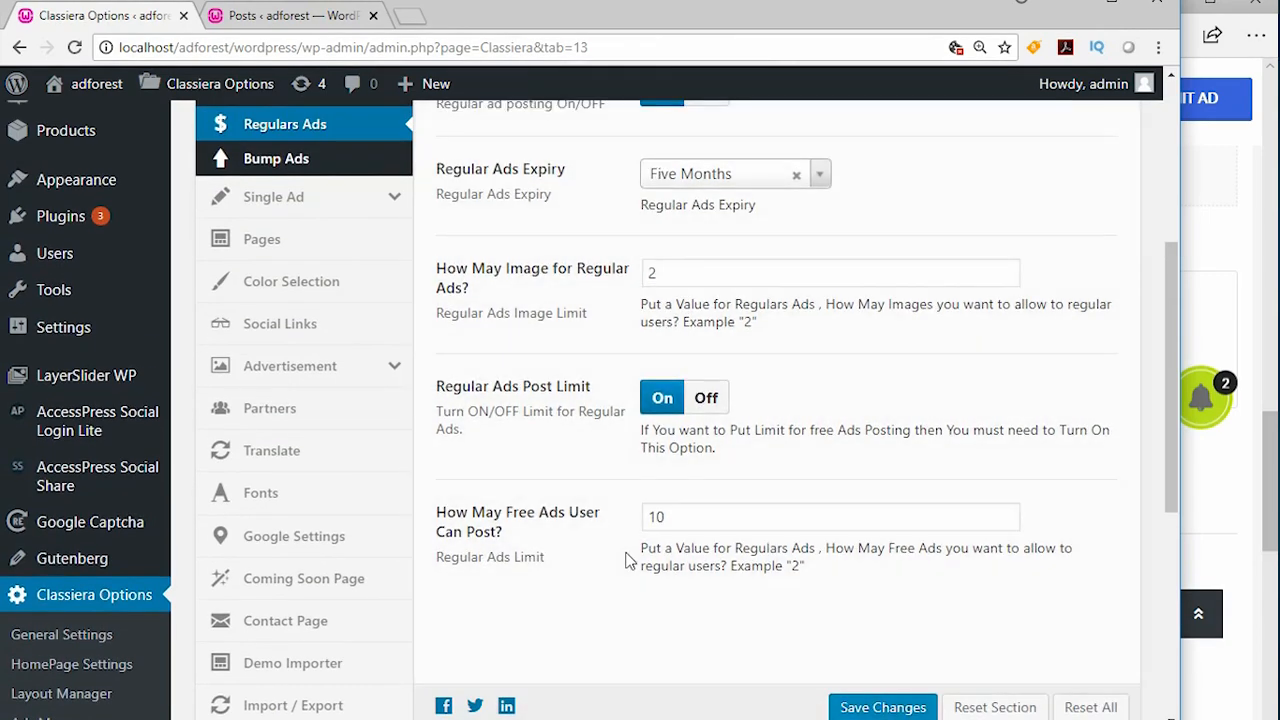
scroll(628, 550, up, 3)
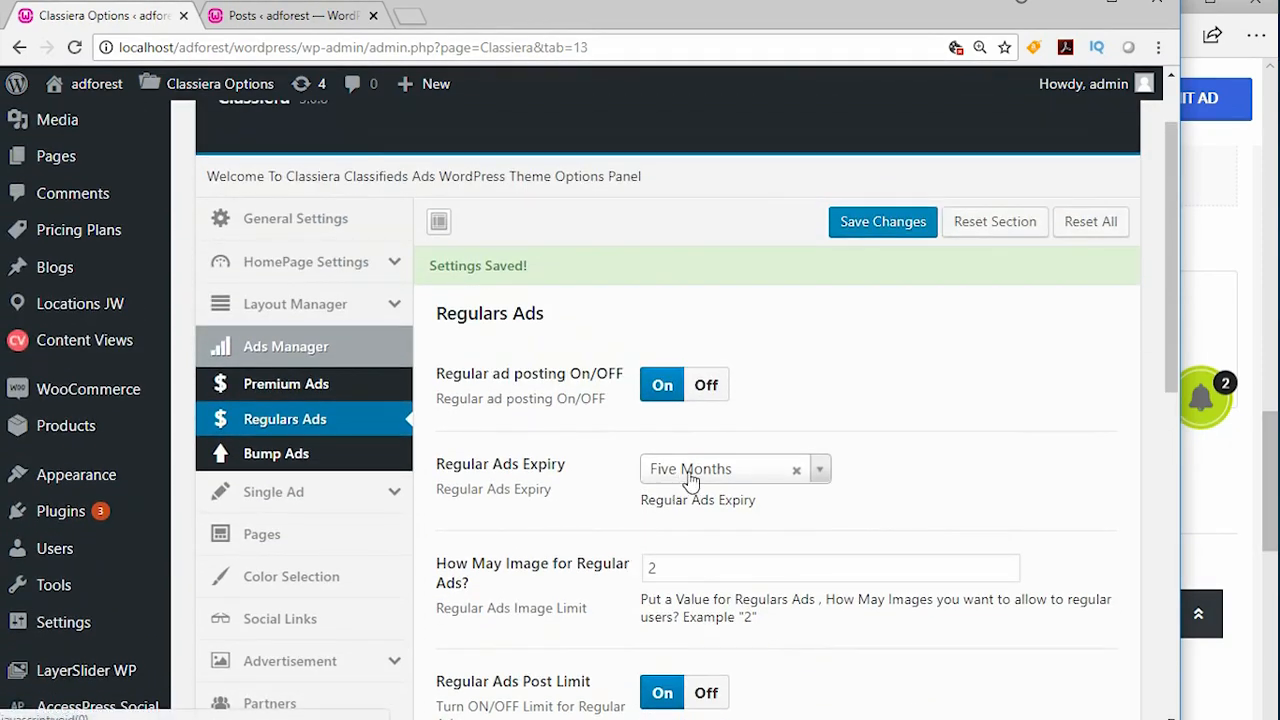
scroll(465, 345, down, 1)
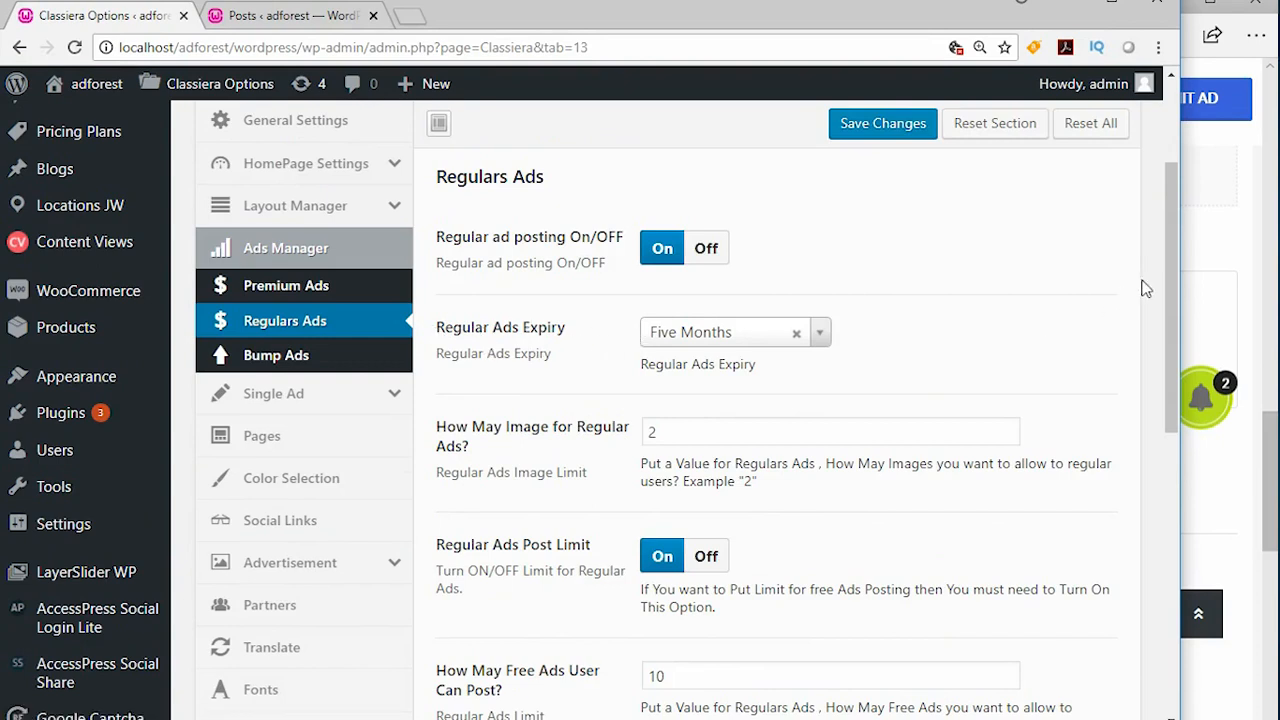
- Check the duration of the Regular ad type on the Submit Ad page, and return to the Regulars Ads settings
click(1268, 433)
scroll(731, 286, up, 15)
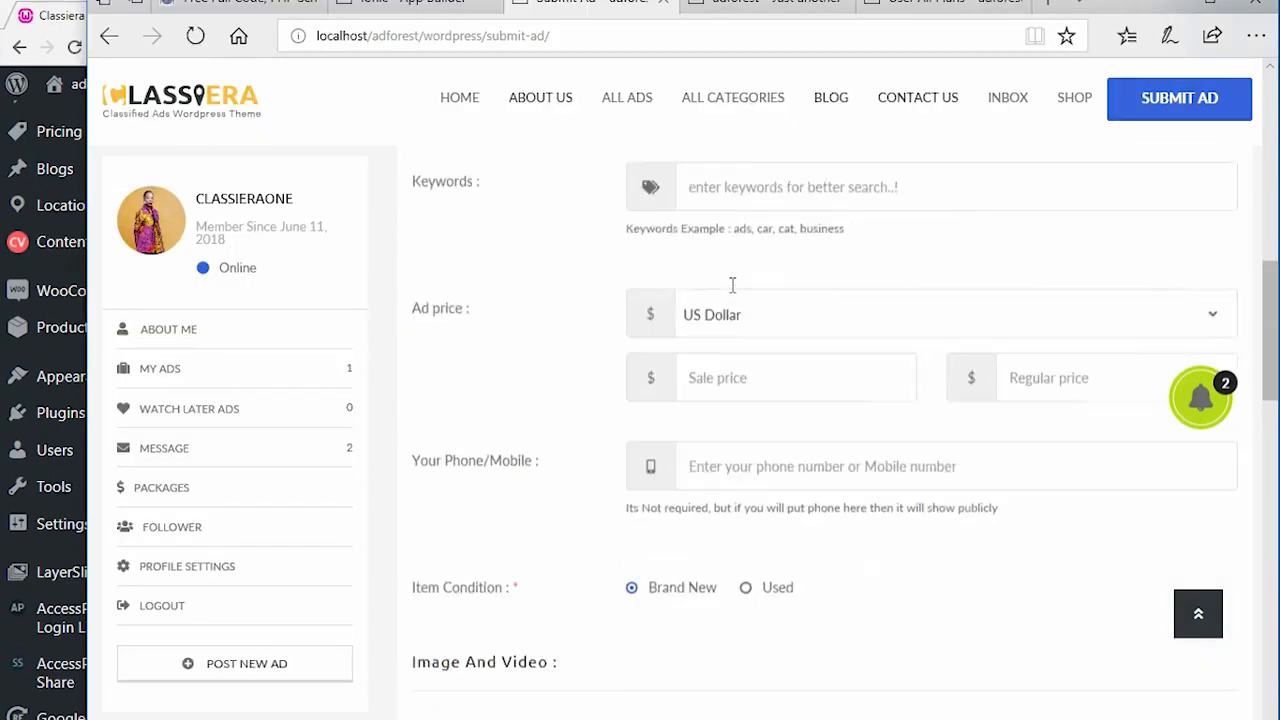
scroll(656, 313, down, 15)
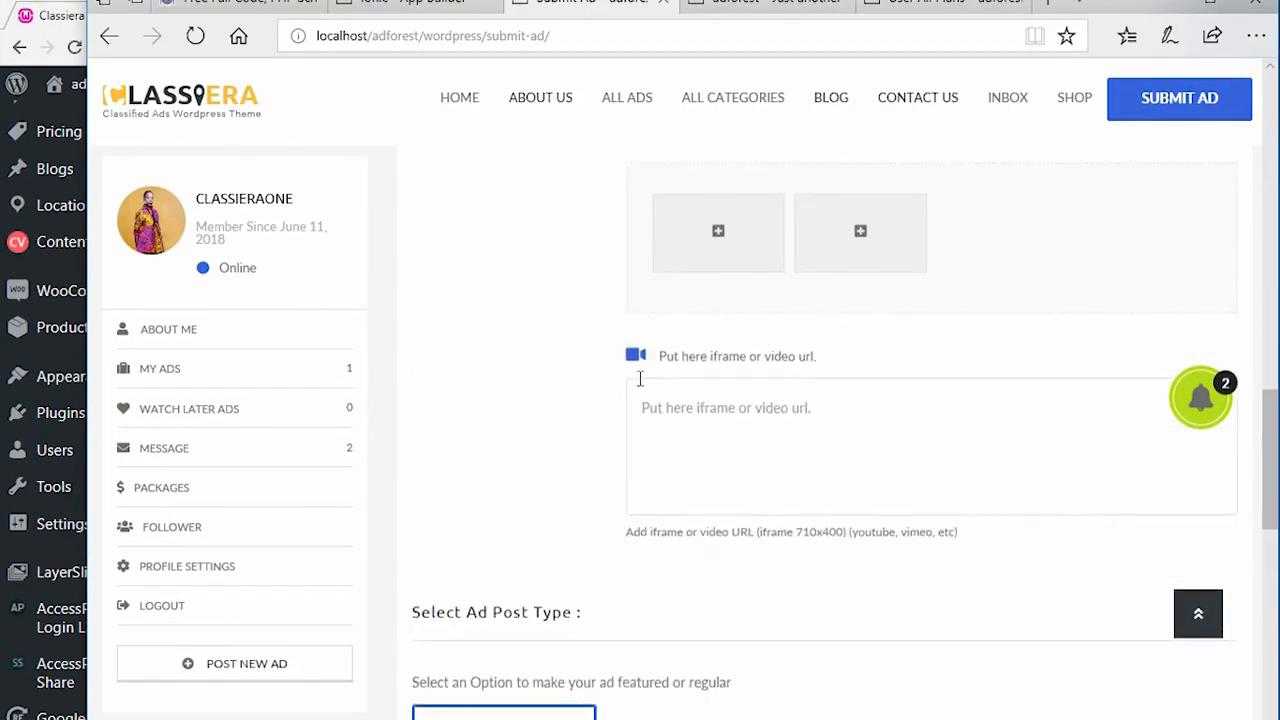
scroll(467, 271, up, 1)
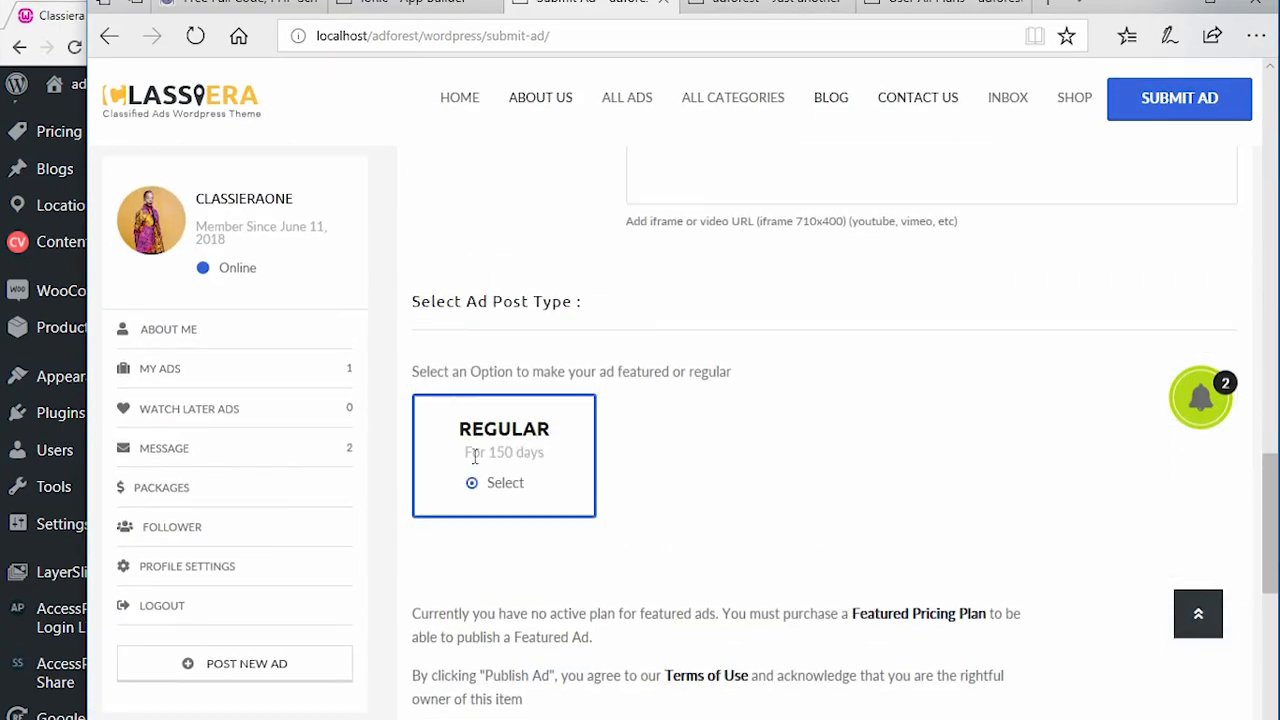
drag(488, 452, 532, 450)
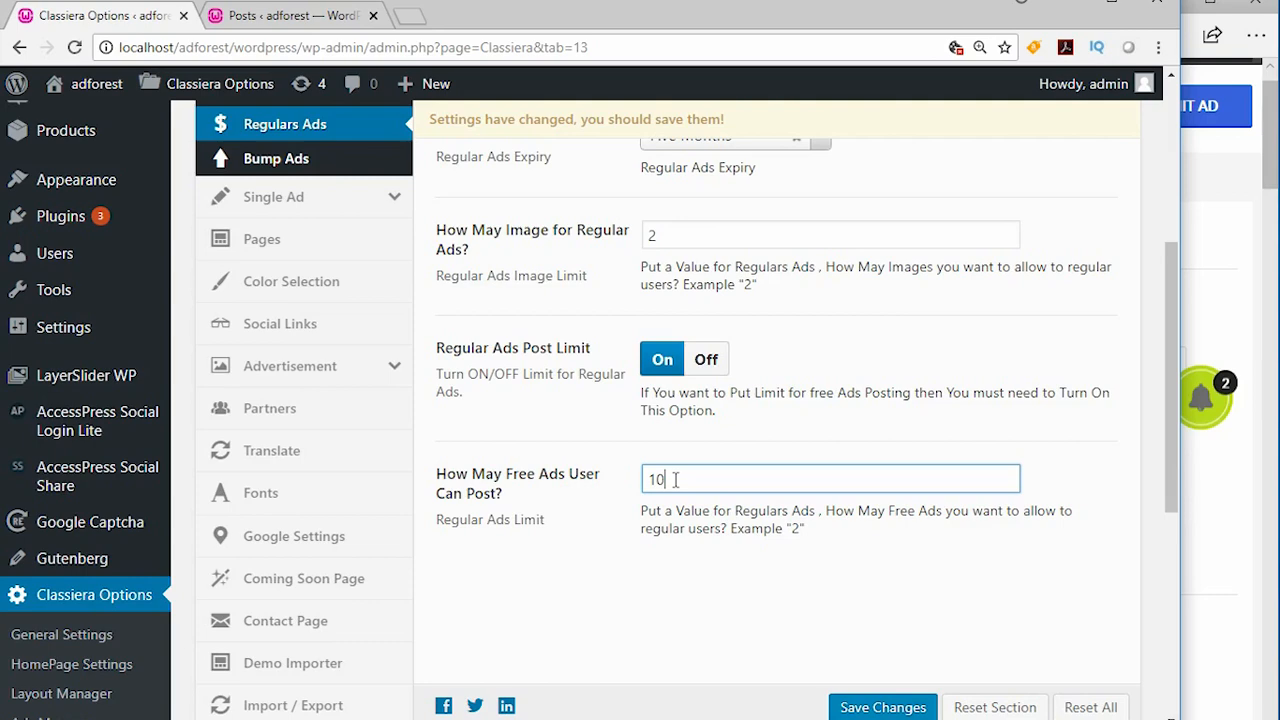
scroll(676, 480, up, 5)
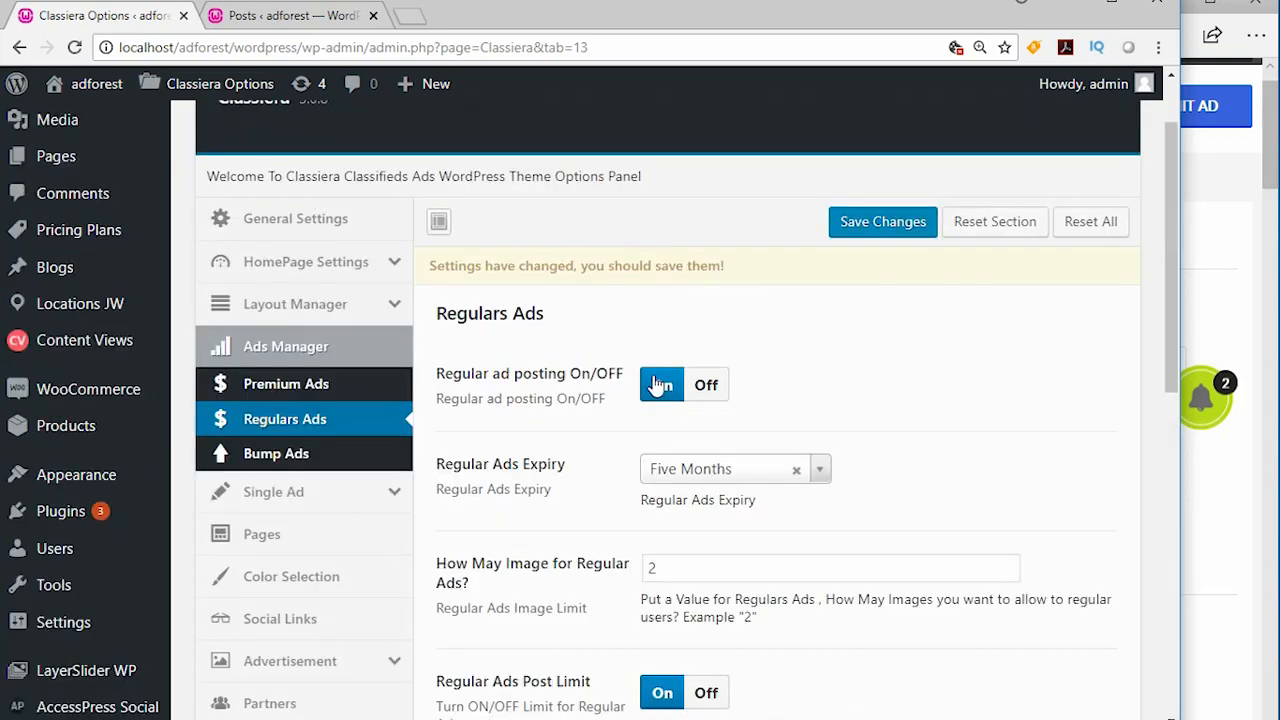